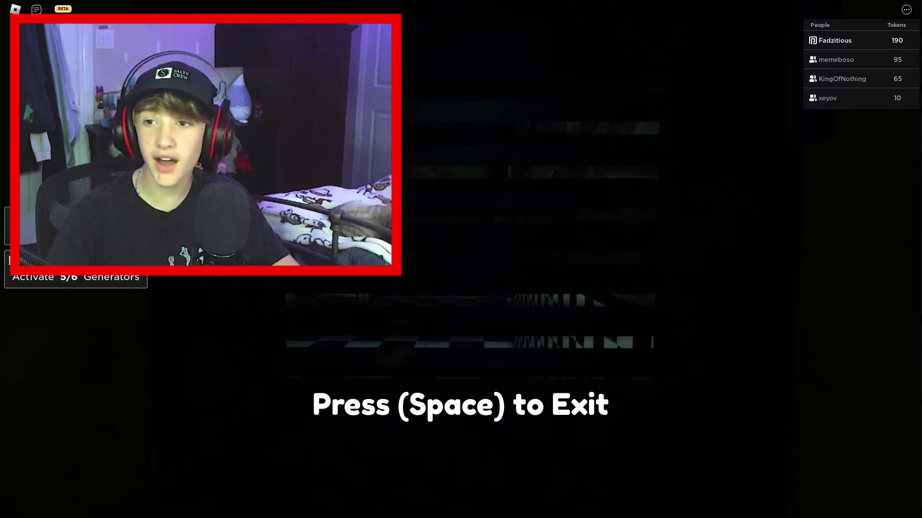
key(space)
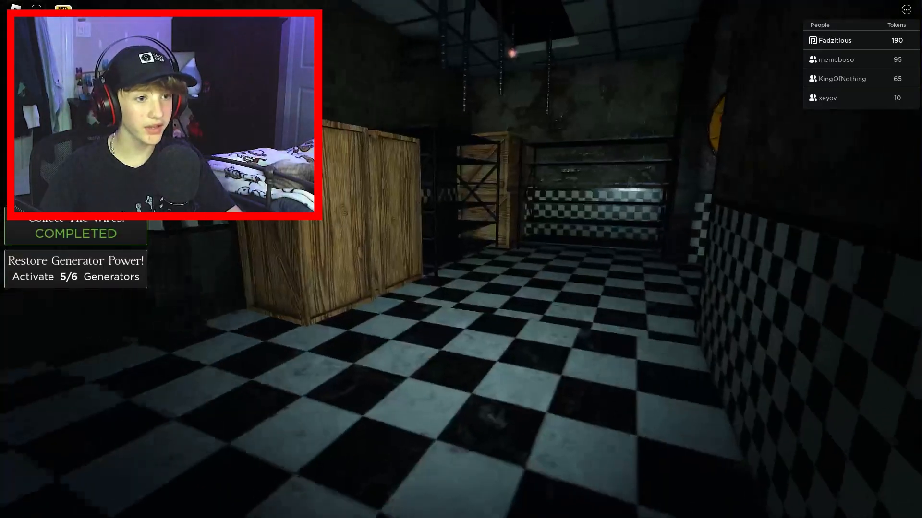
key(w)
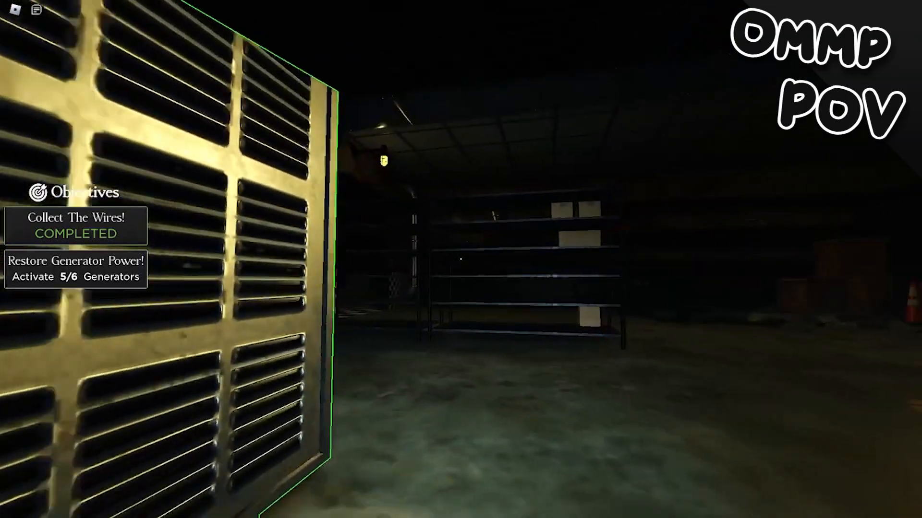
key(w)
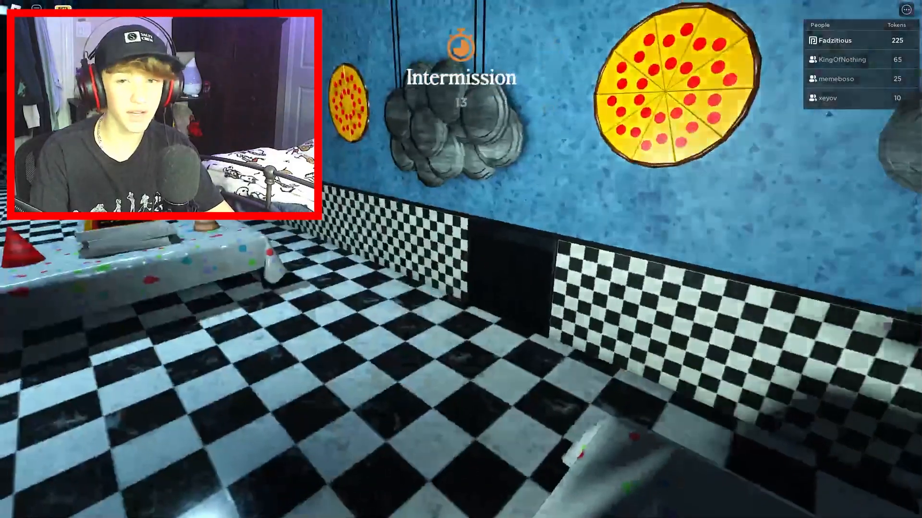
key(Escape)
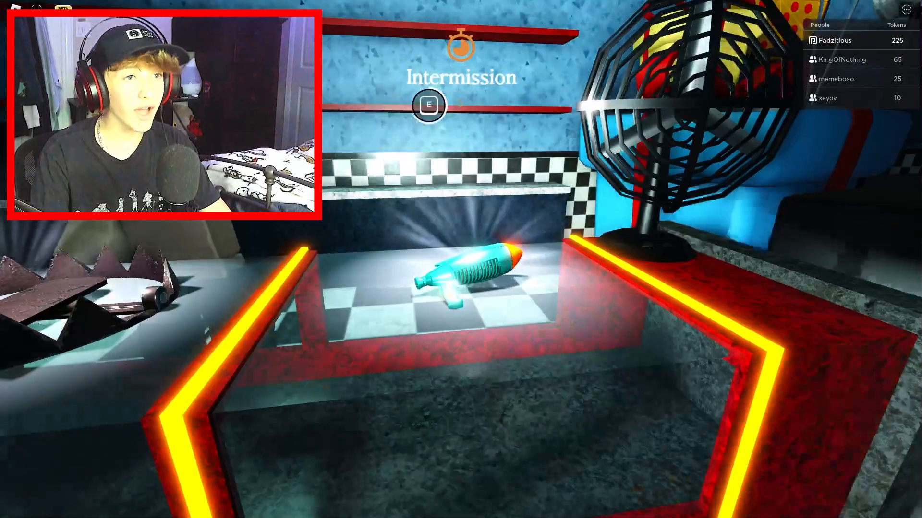
key(e)
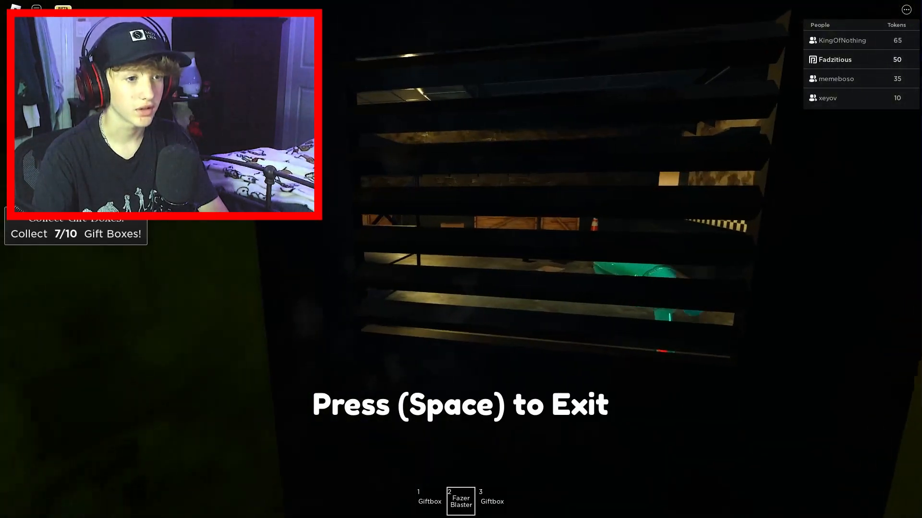
key(space)
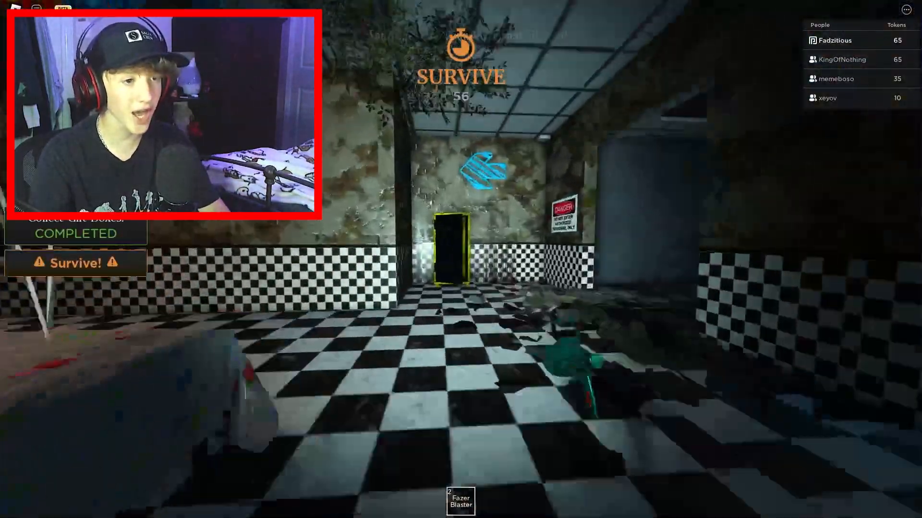
key(e)
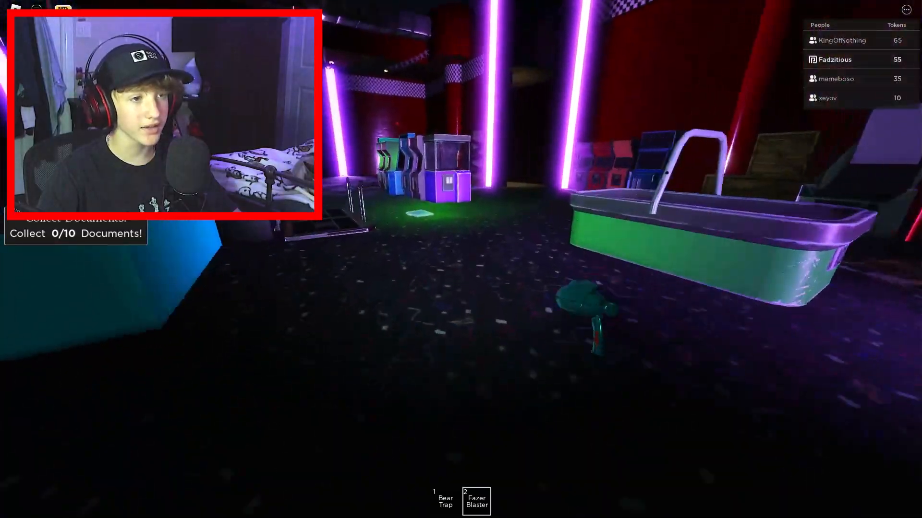
key(e)
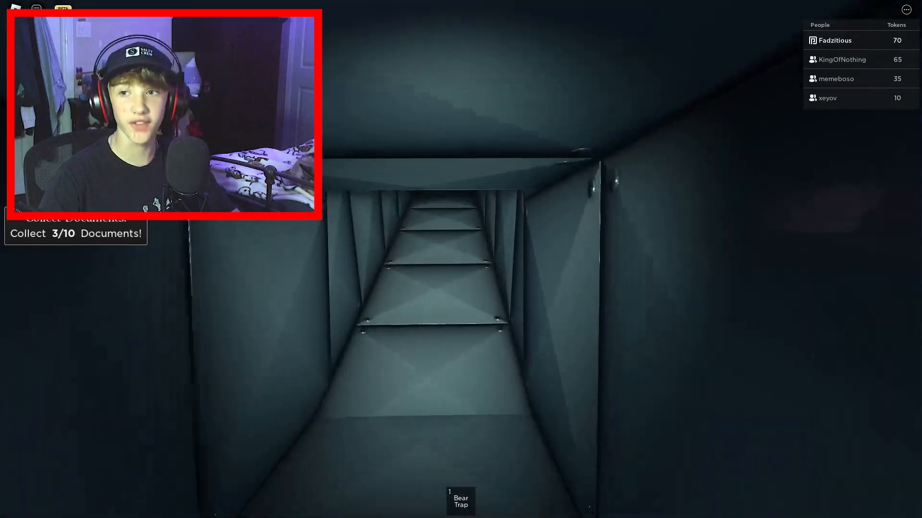
key(1)
click(461, 260)
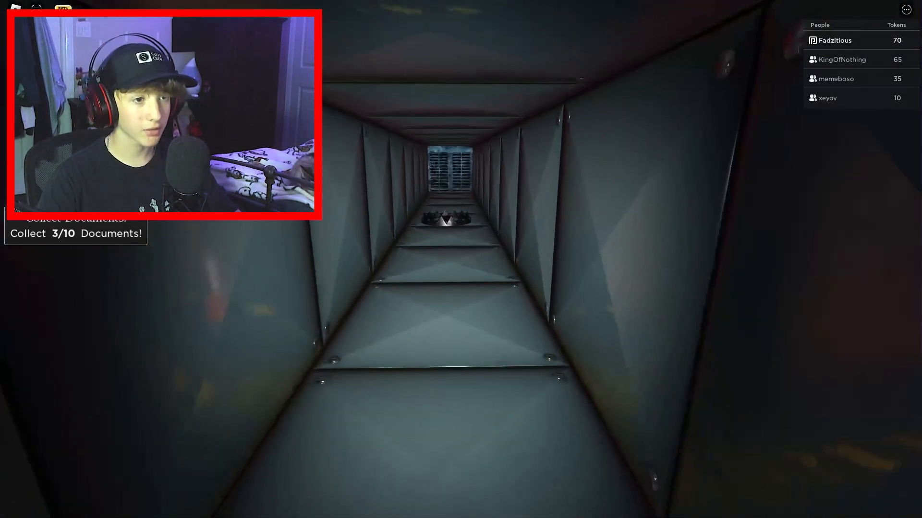